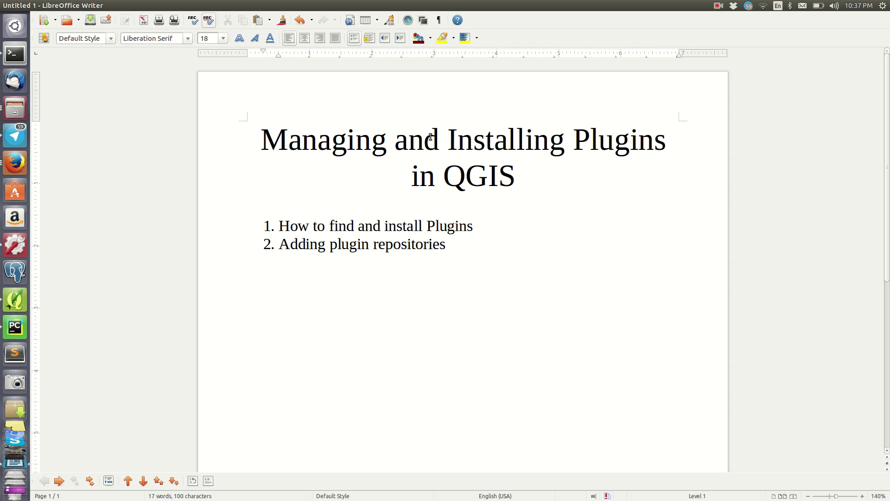
Step: Switch from the Writer plugin-tutorial outline to the open QGIS 2.14.3 window
key(alt+Tab)
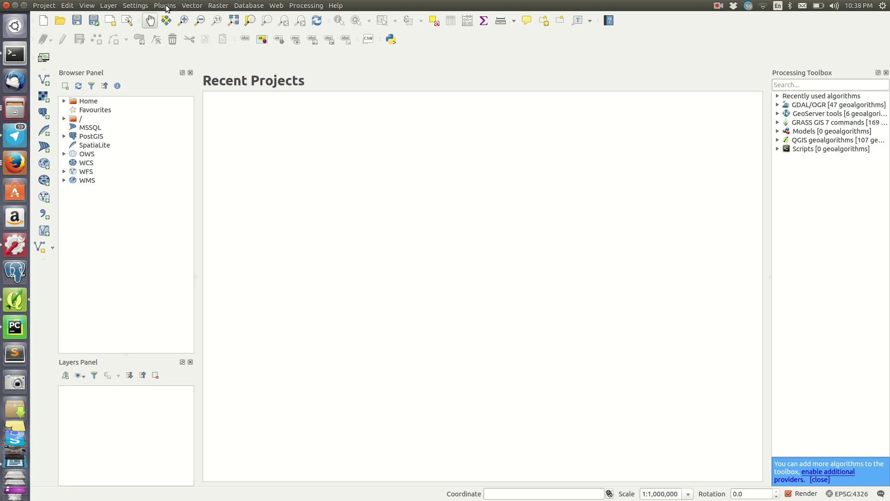
Step: Open Plugins > Manage and Install Plugins and show the All plugins list
click(166, 6)
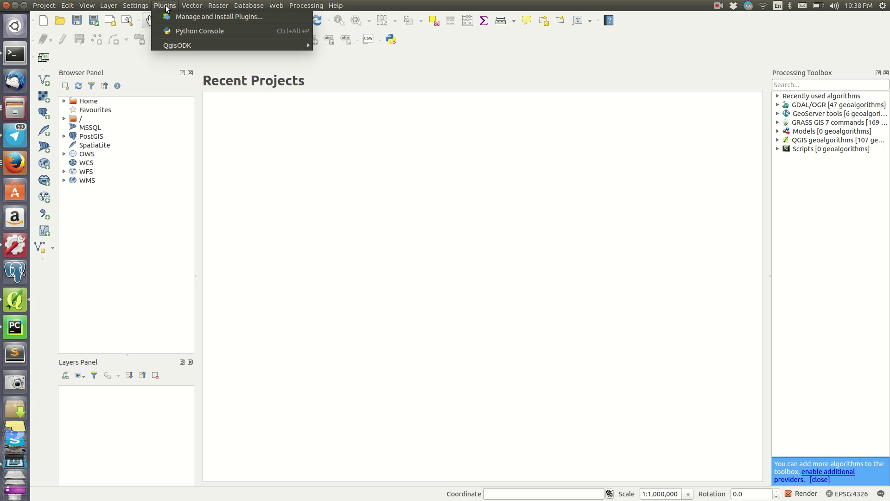
click(182, 16)
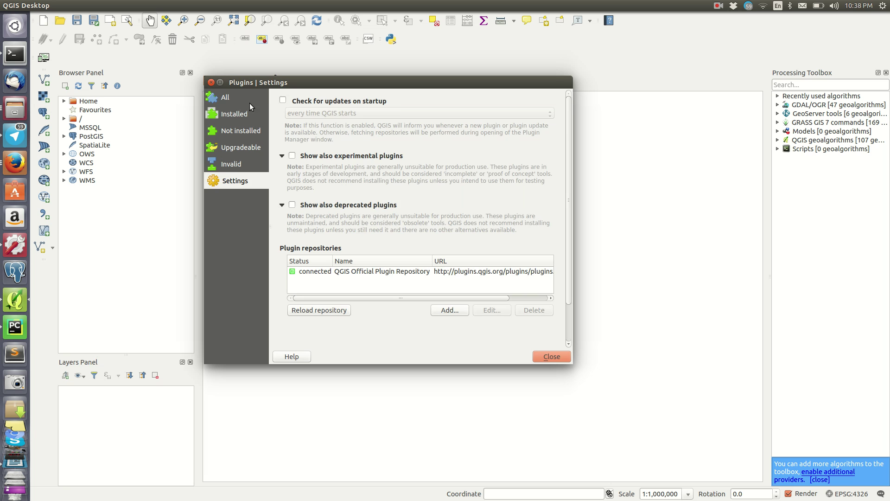
click(237, 99)
drag(380, 77, 413, 85)
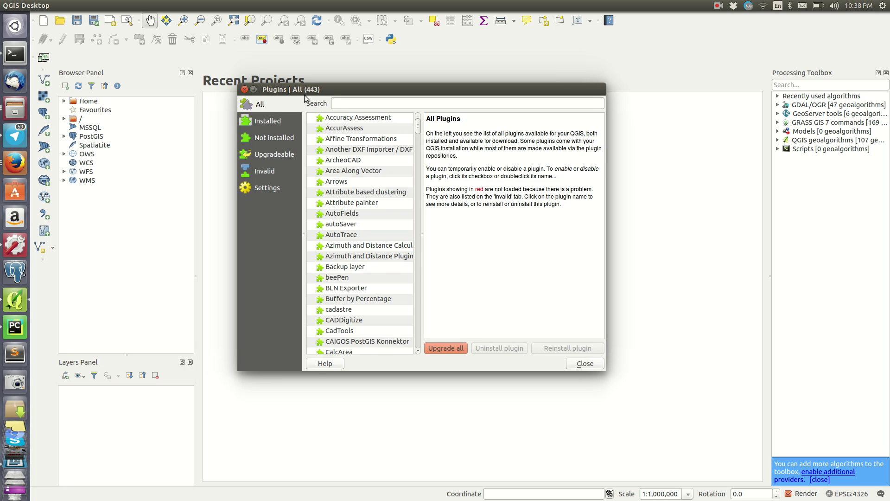
drag(305, 91, 323, 81)
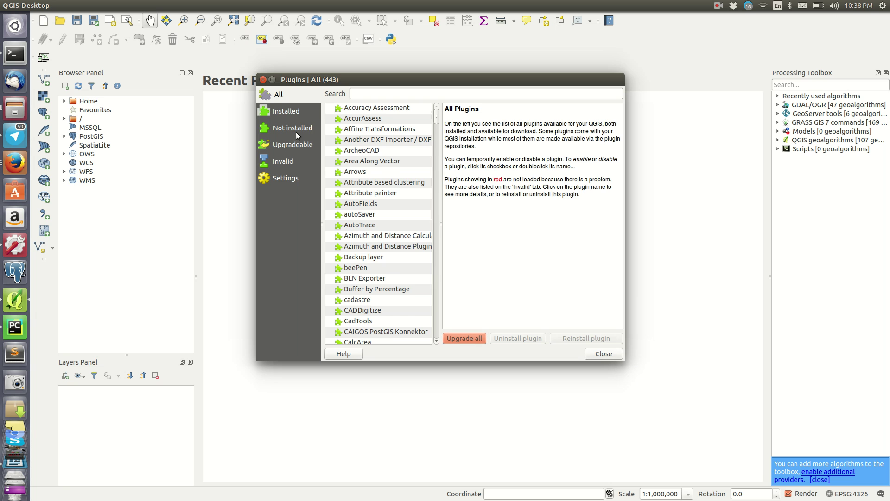
Step: Browse the Installed, Not installed, Upgradeable, Invalid and Settings categories, then return to All
click(296, 116)
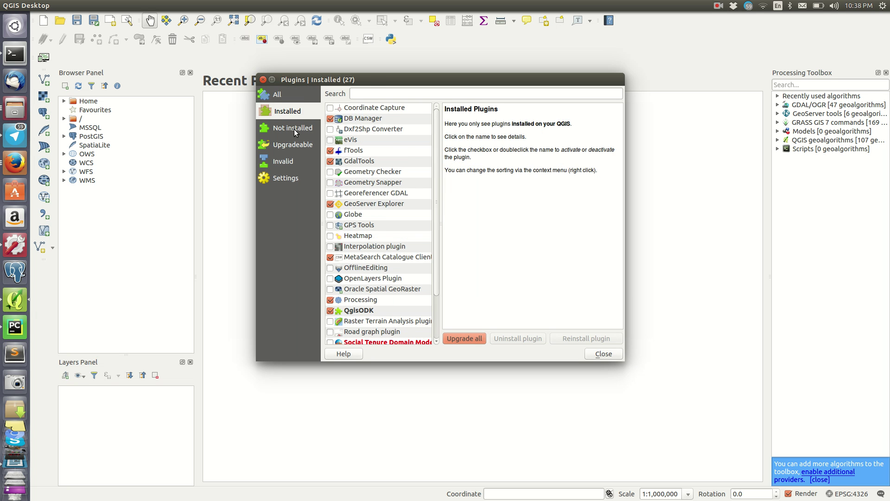
click(294, 130)
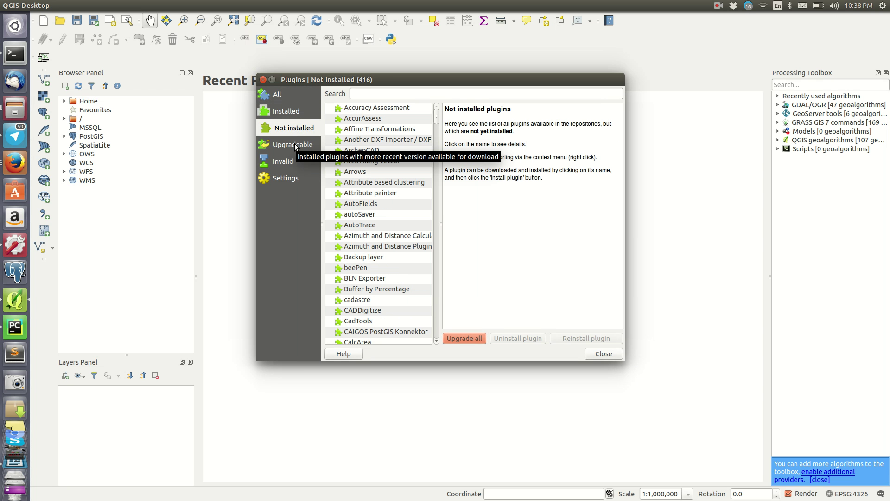
click(296, 147)
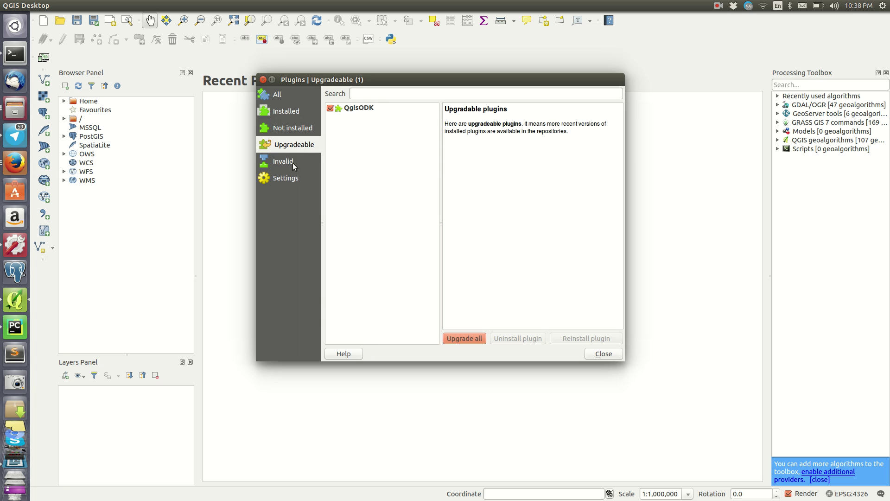
click(289, 163)
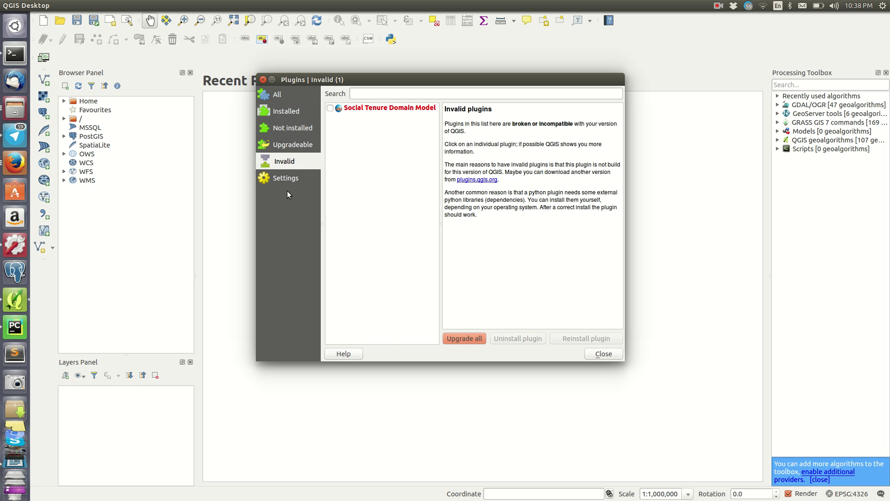
click(293, 179)
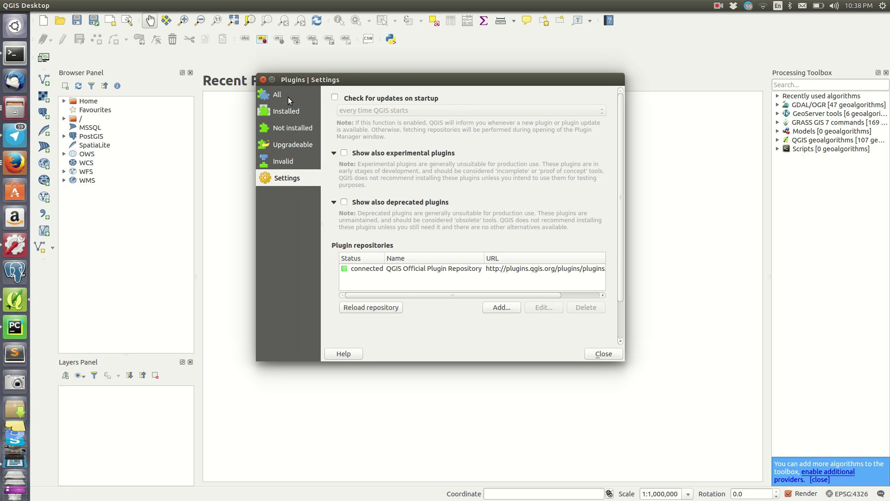
click(288, 96)
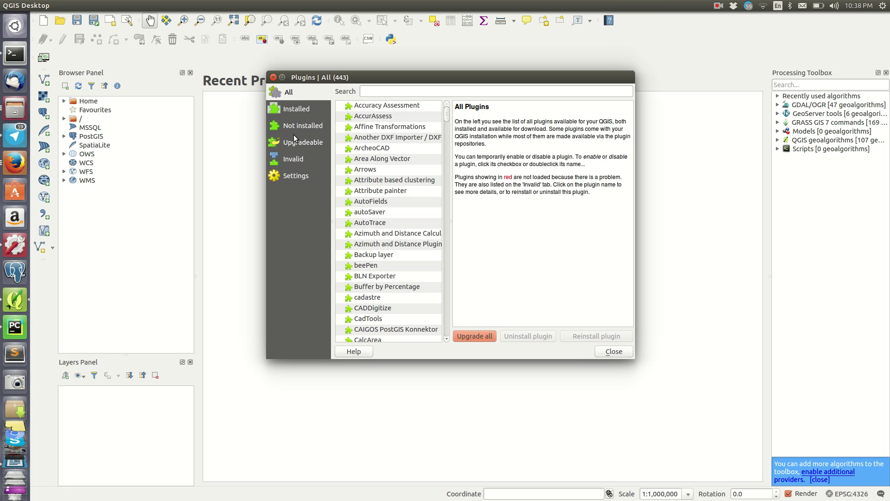
Step: Filter the Not installed plugins by 'openla' to show OGR2Layers, qgis2web, QOSM and TMS for Korea
click(299, 125)
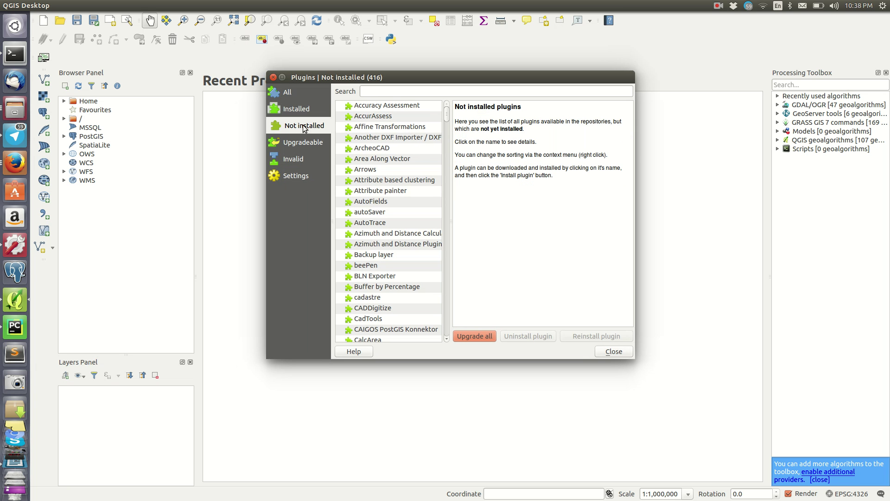
click(406, 91)
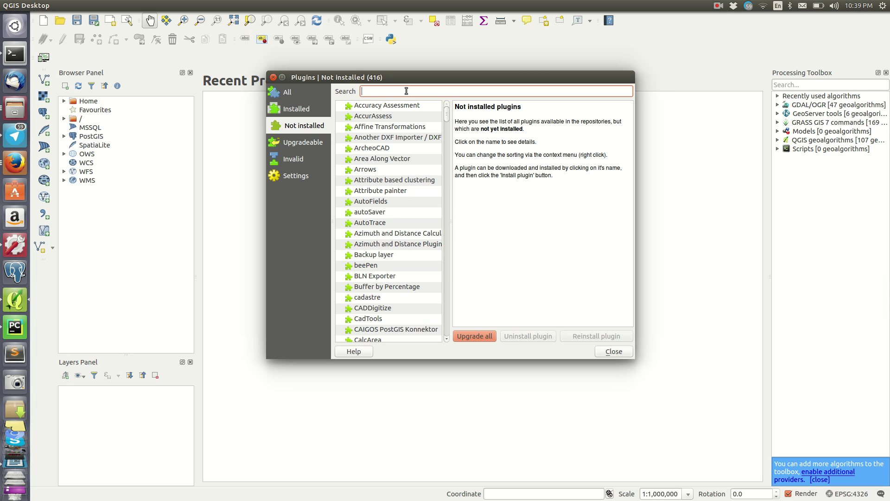
text(open)
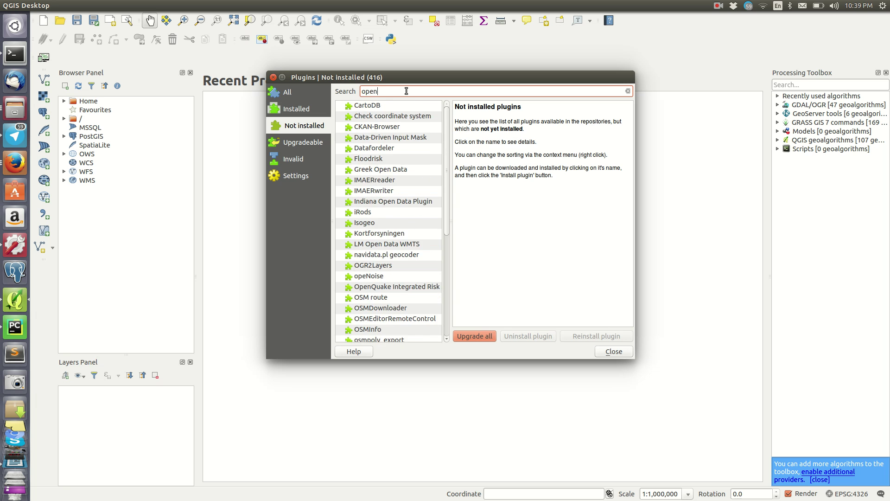
text(layer)
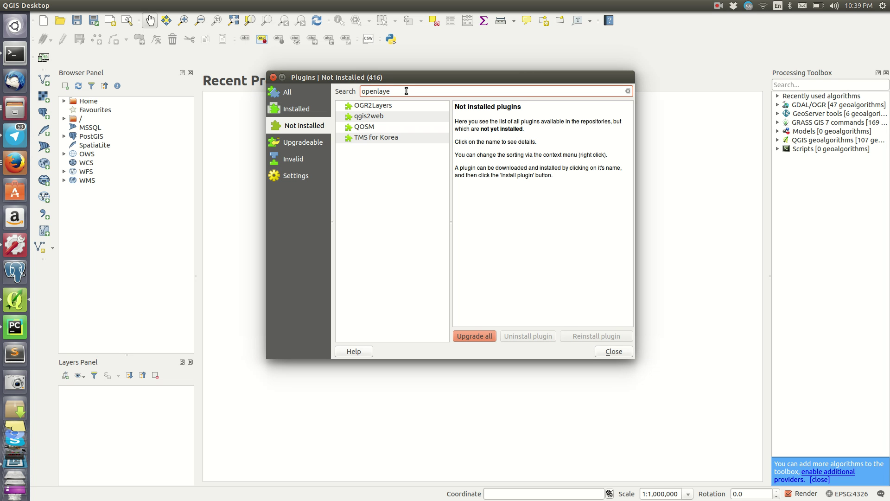
key(BackSpace)
key(BackSpace)
key(BackSpace)
key(BackSpace)
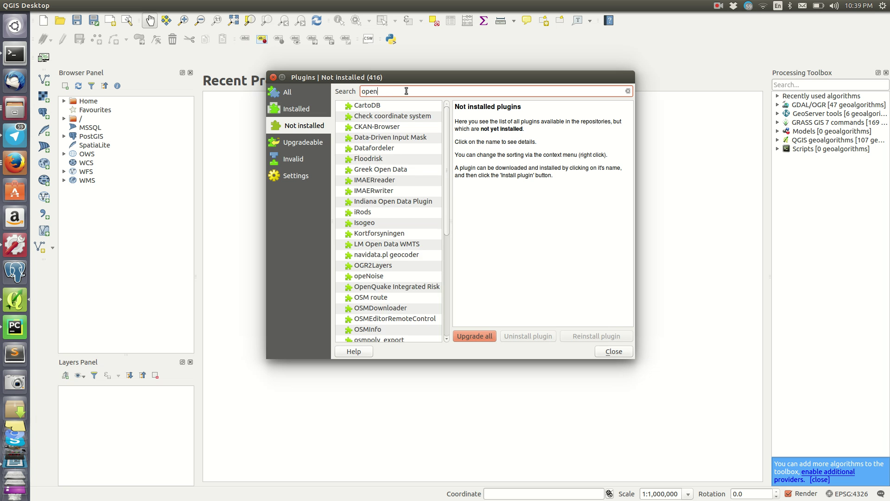
key(BackSpace)
key(BackSpace)
key(BackSpace)
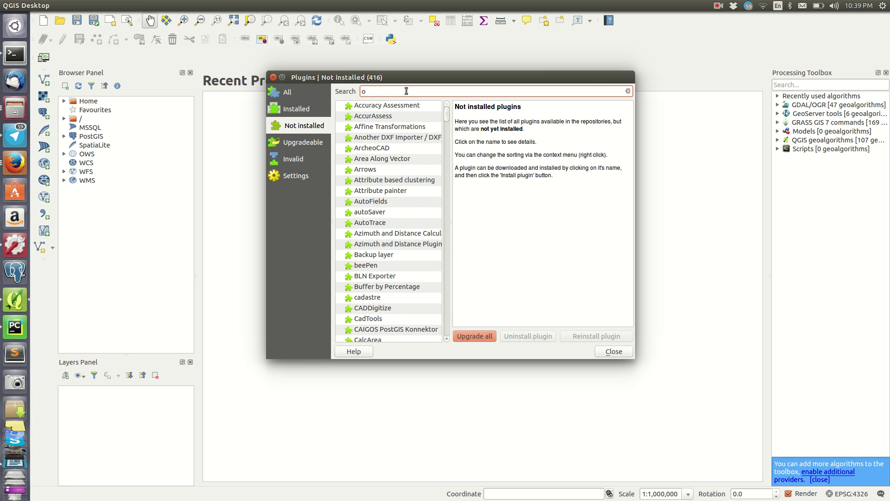
text(pe)
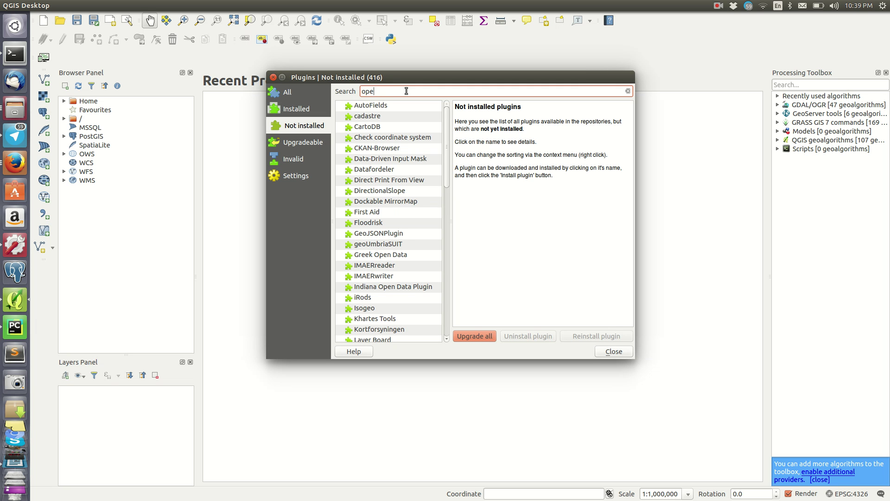
text(n)
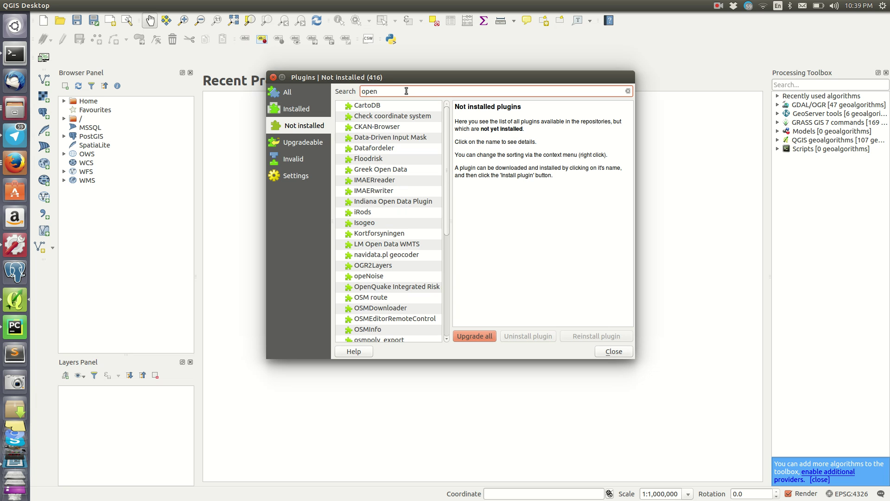
text(pl)
key(BackSpace)
text(la)
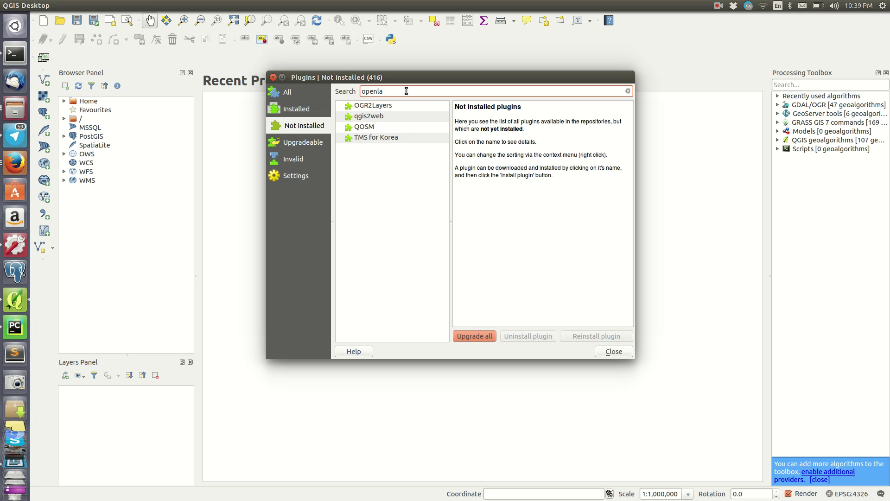
Step: Select qgis2web among the openla matches and install it (version 1.19.0)
click(379, 117)
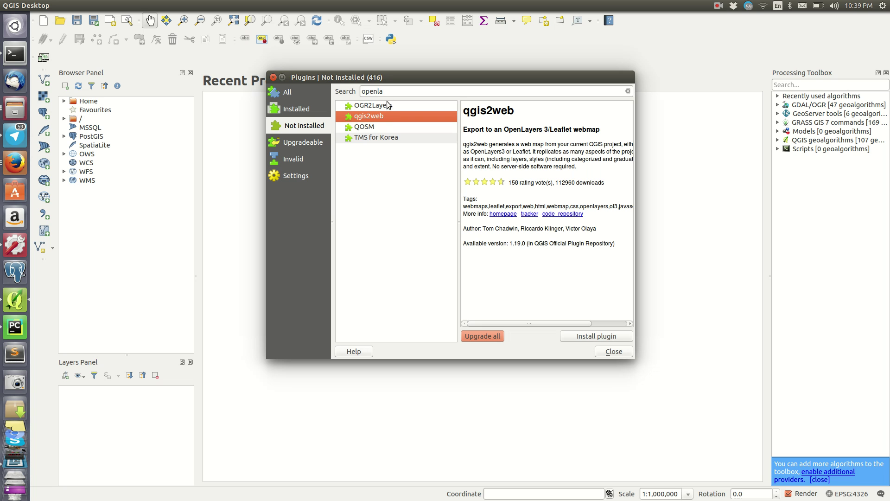
double_click(357, 91)
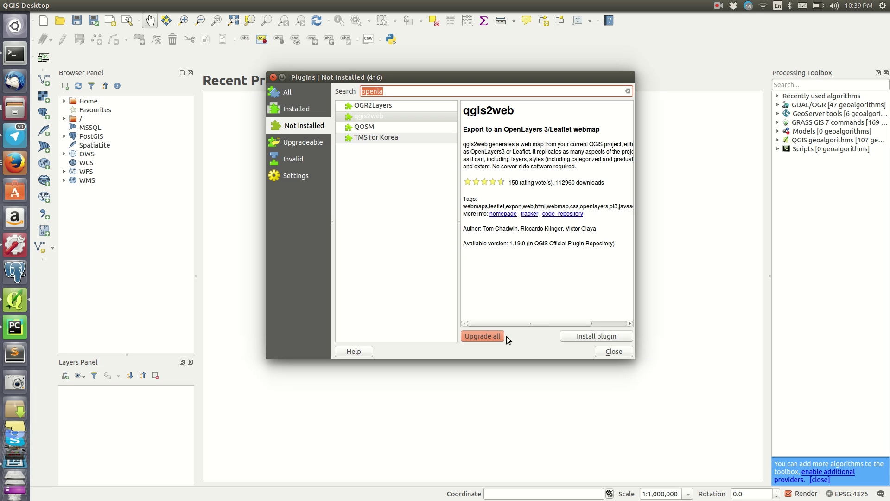
click(384, 116)
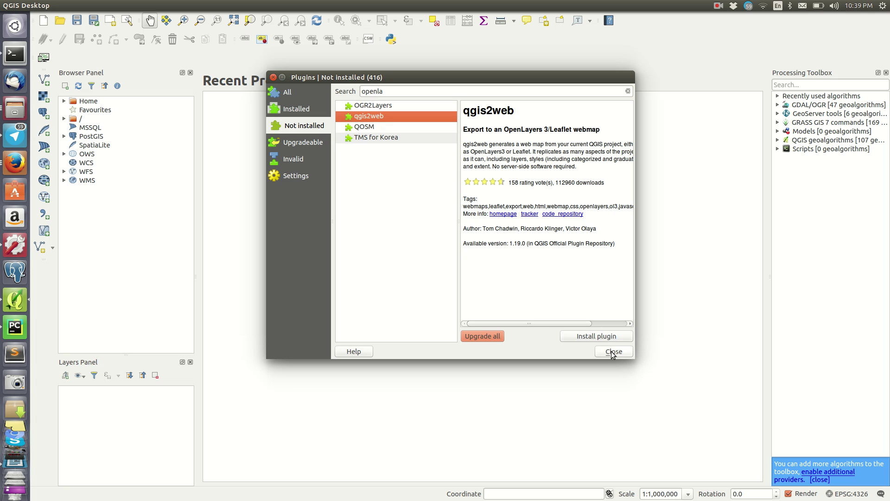
click(605, 337)
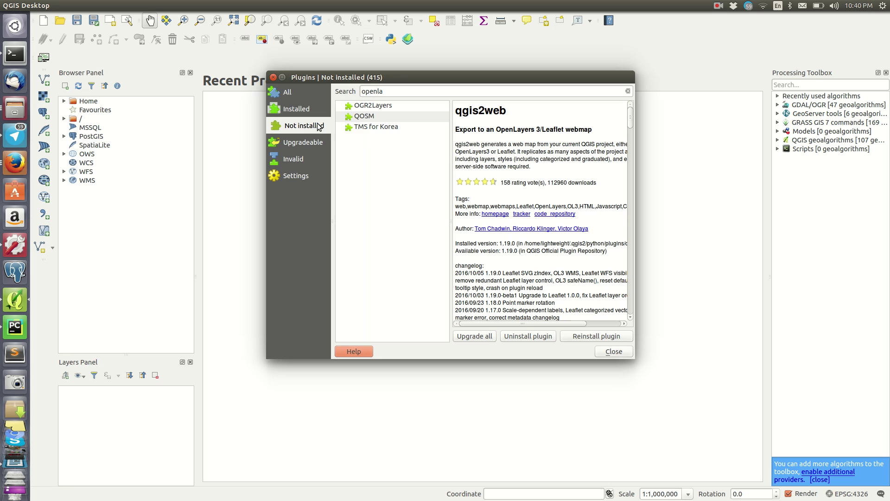
click(613, 352)
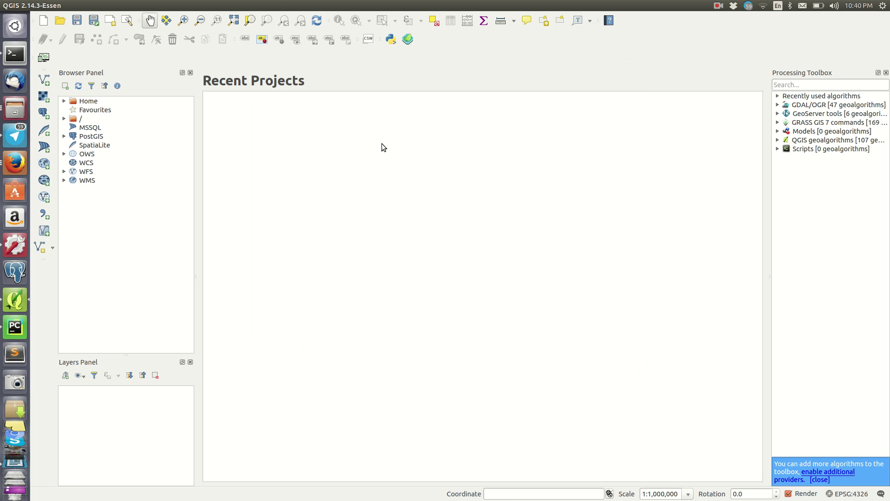
click(167, 5)
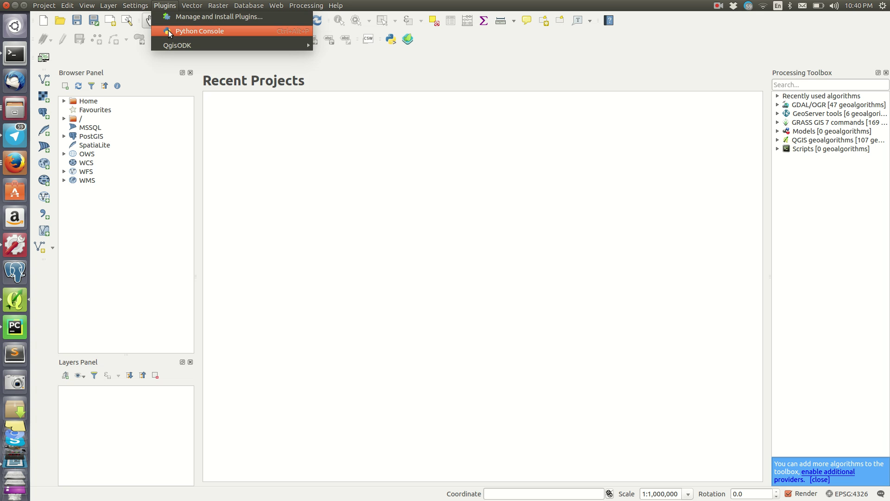
mouse_move(306, 5)
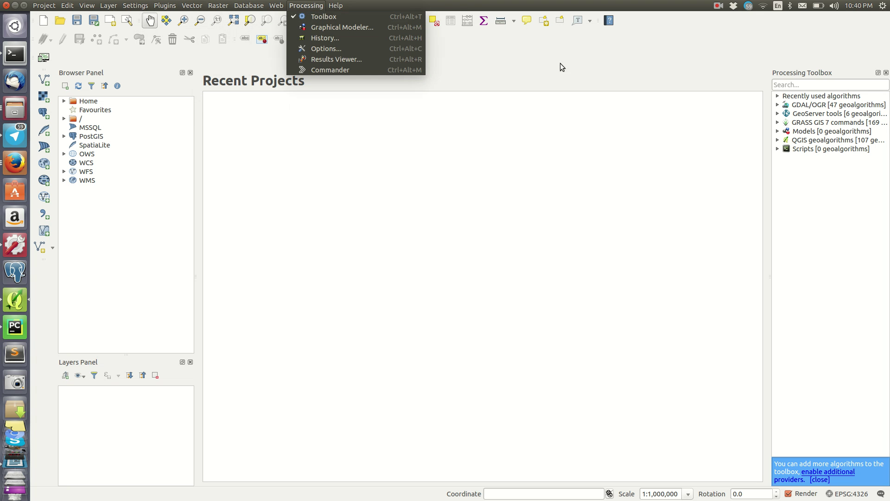
click(535, 75)
click(276, 6)
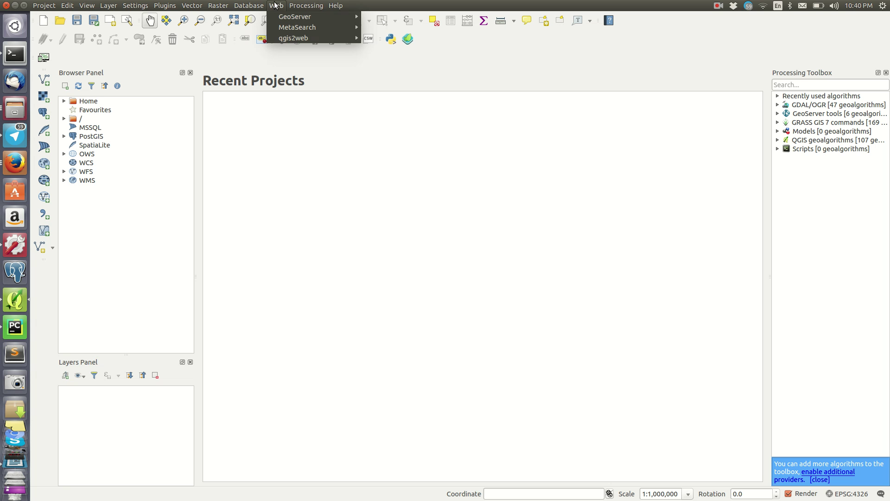
mouse_move(288, 39)
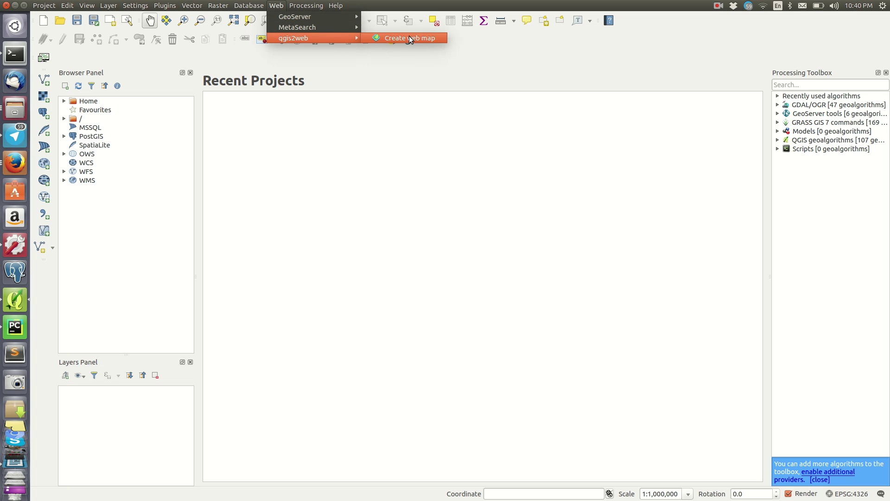
click(408, 37)
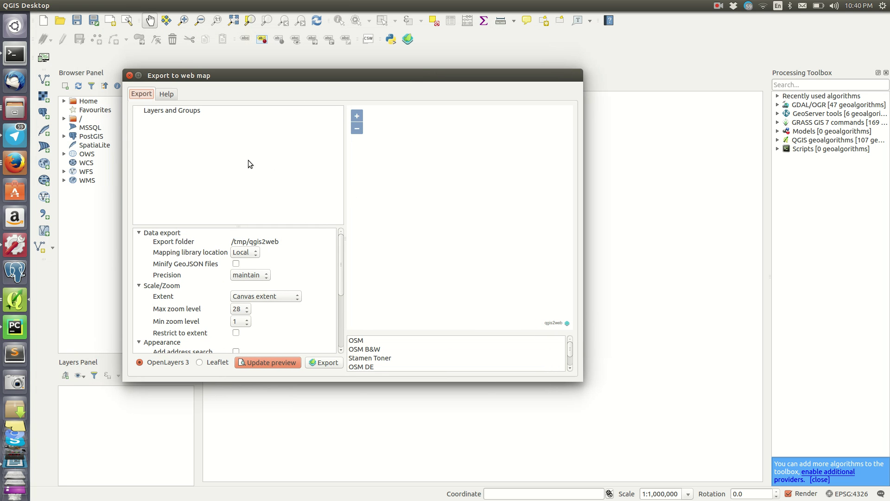
click(129, 75)
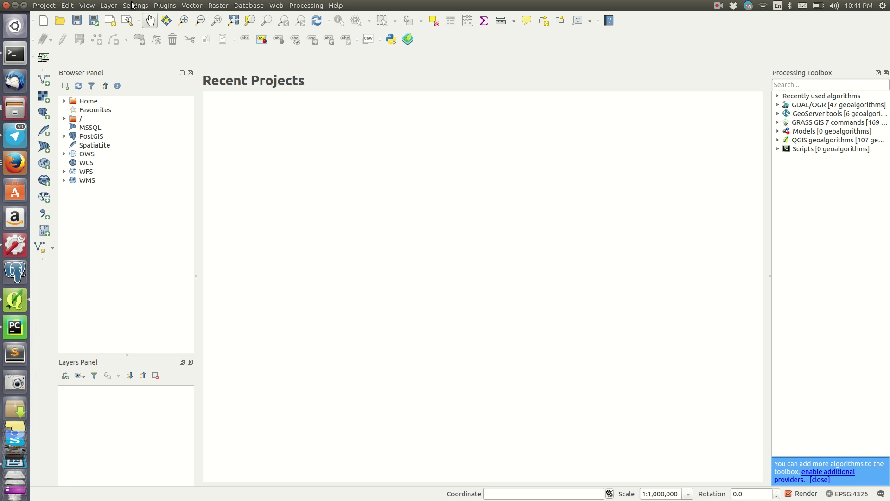
Step: Reopen the Plugins manager on Settings and scroll the repositories table to see the official repository
click(165, 6)
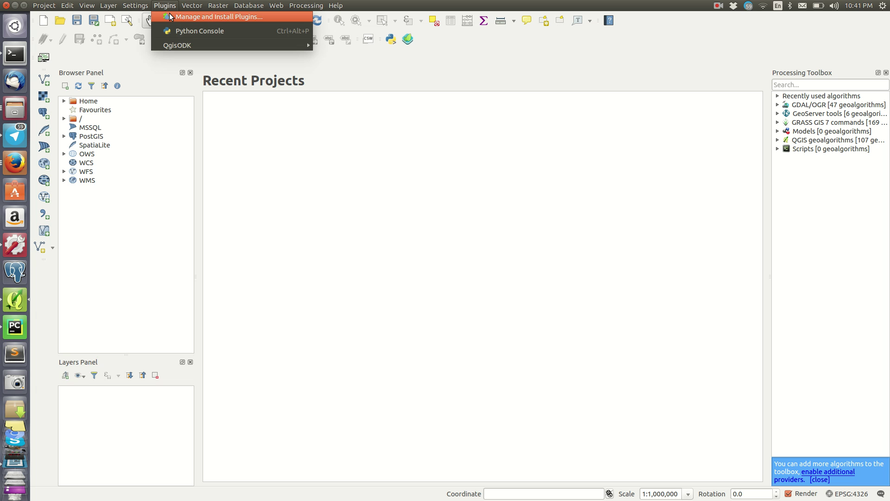
click(169, 17)
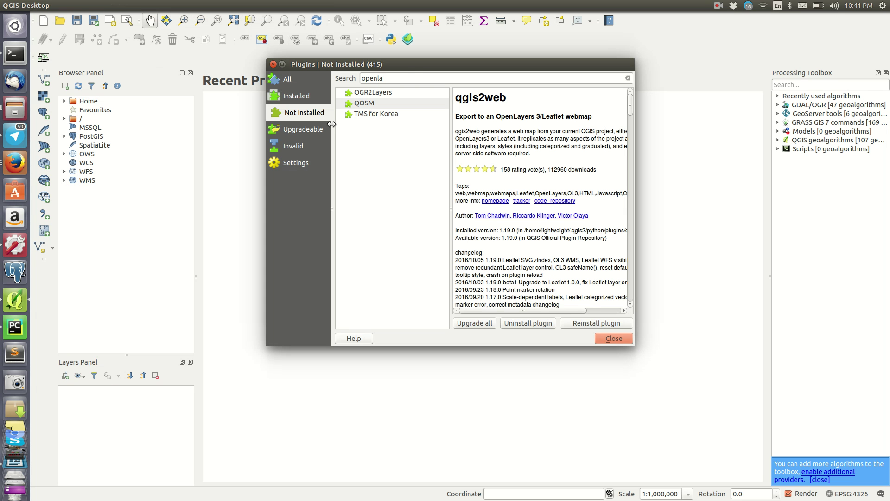
click(297, 163)
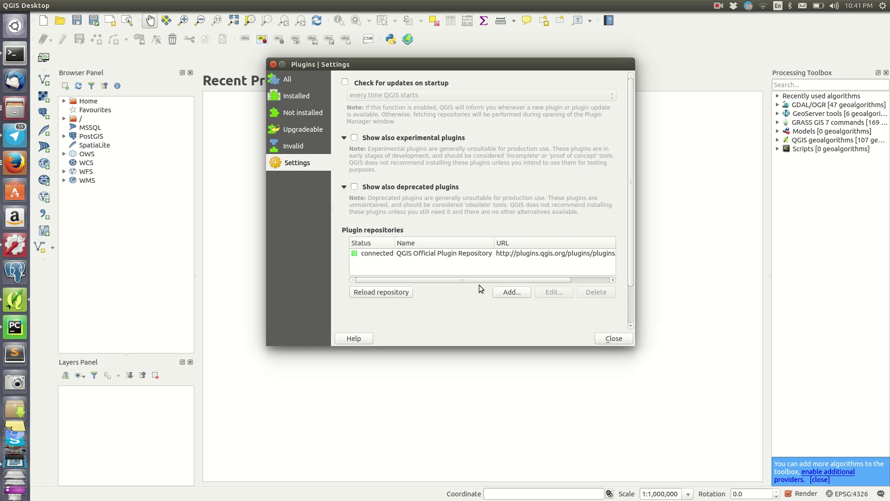
drag(479, 281, 549, 279)
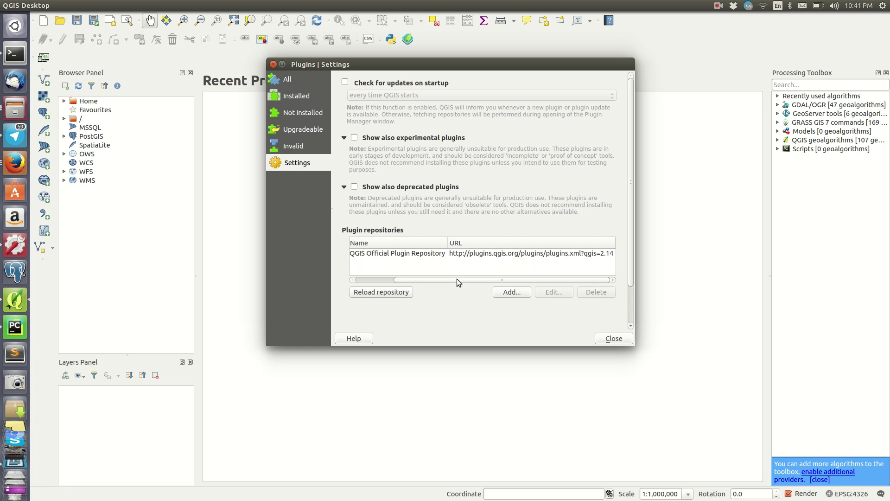
drag(457, 279, 386, 272)
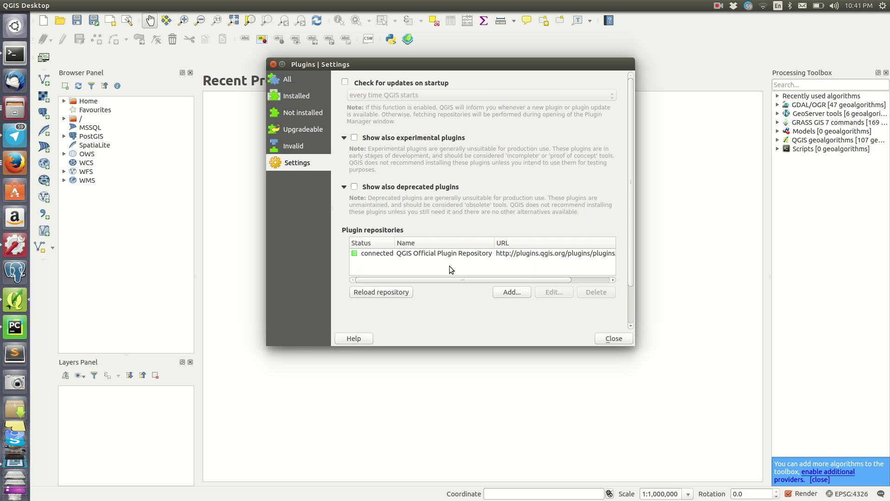
Step: Start a new repository entry with a blank Repository details form, then switch to Firefox
click(512, 291)
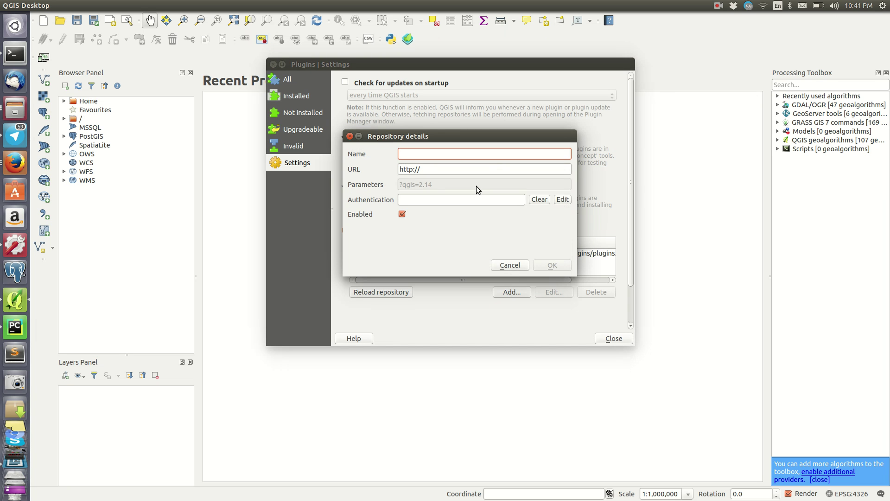
drag(452, 136, 464, 140)
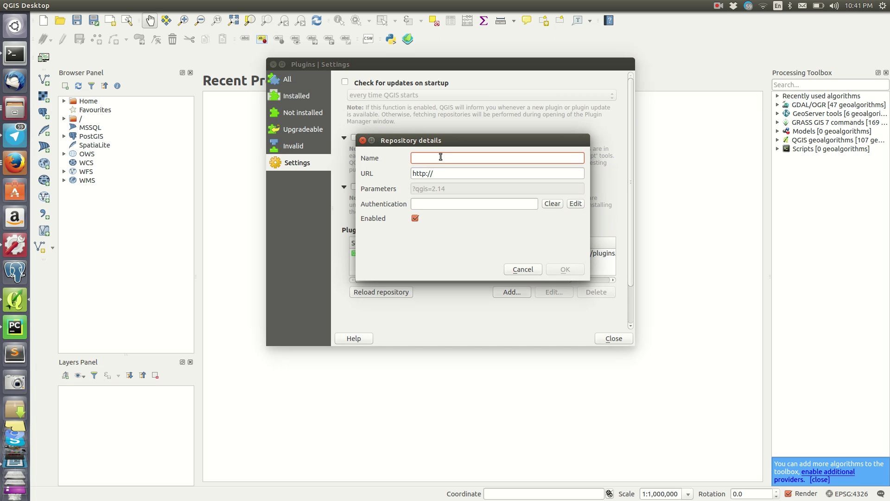
click(14, 170)
click(83, 19)
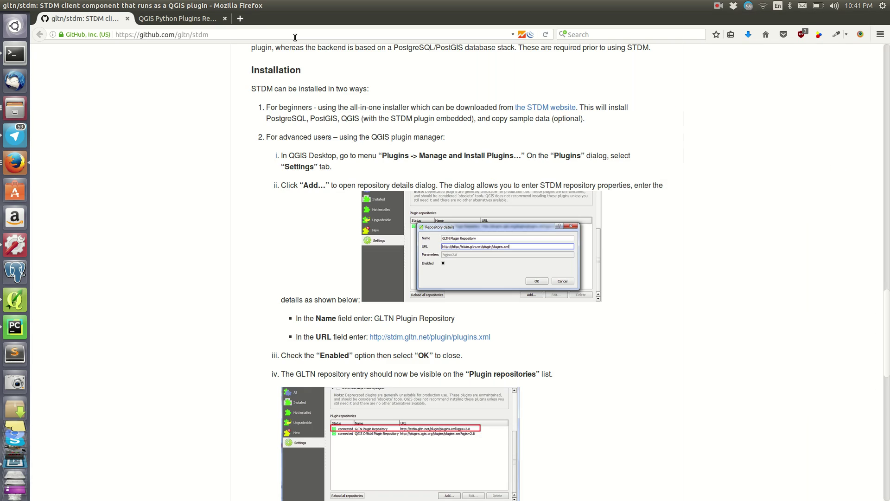
scroll(692, 185, up, 5)
scroll(413, 135, up, 15)
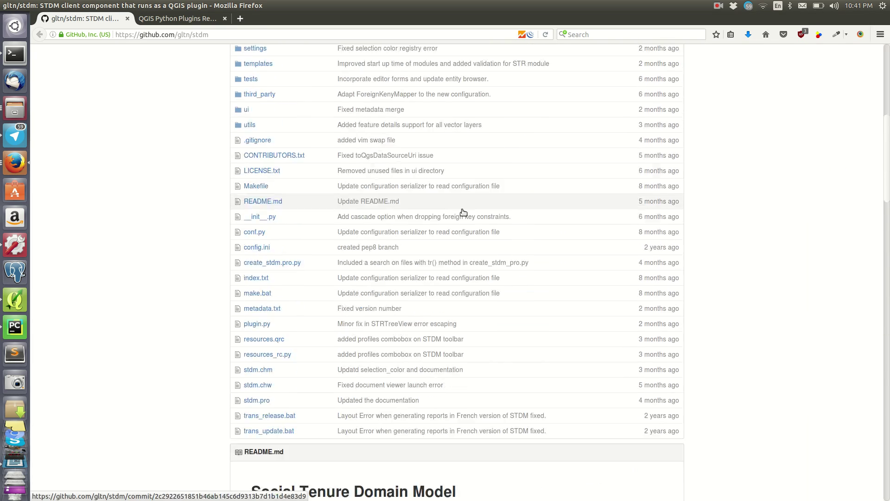
scroll(432, 216, down, 8)
scroll(432, 218, down, 15)
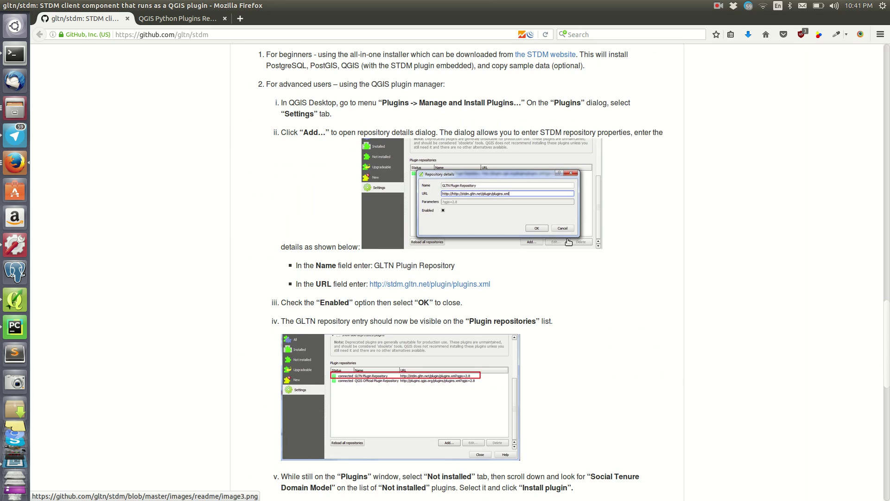
scroll(411, 145, up, 10)
scroll(411, 146, up, 15)
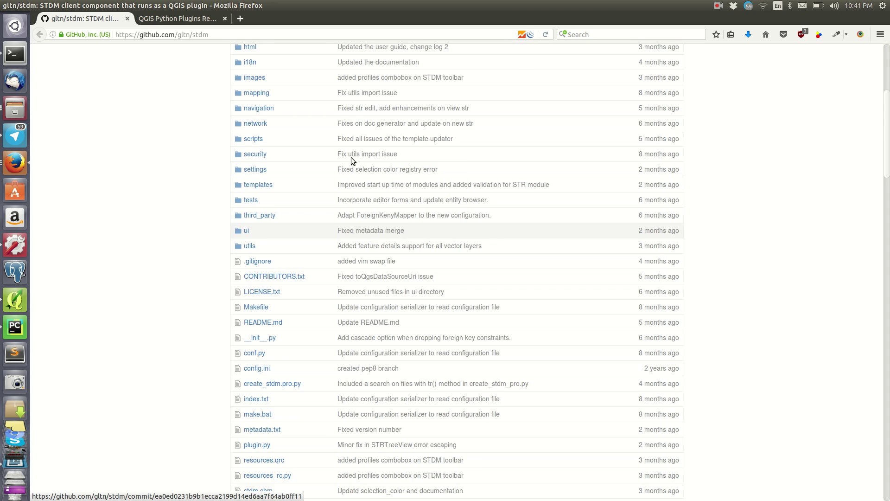
scroll(747, 211, down, 12)
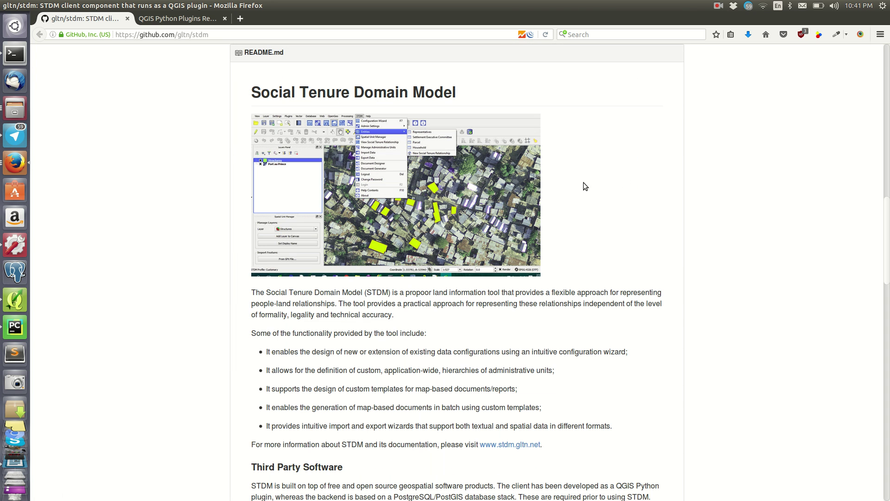
scroll(583, 185, down, 17)
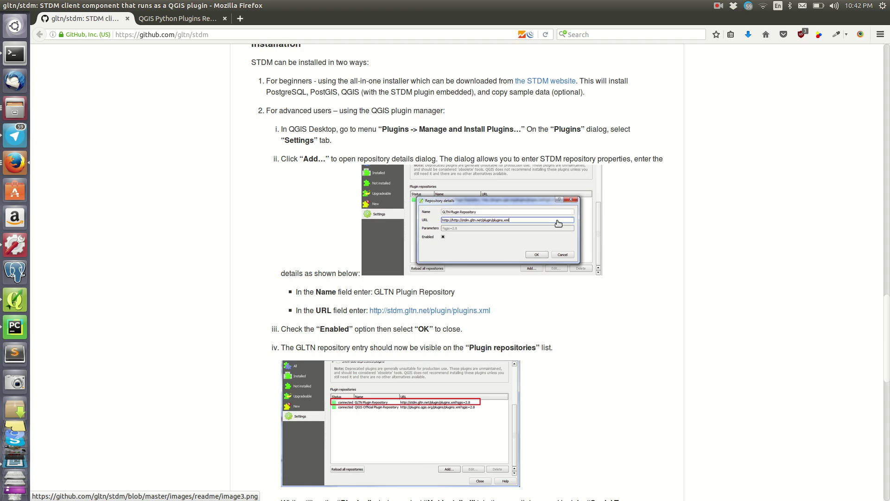
scroll(570, 237, down, 6)
scroll(570, 234, up, 4)
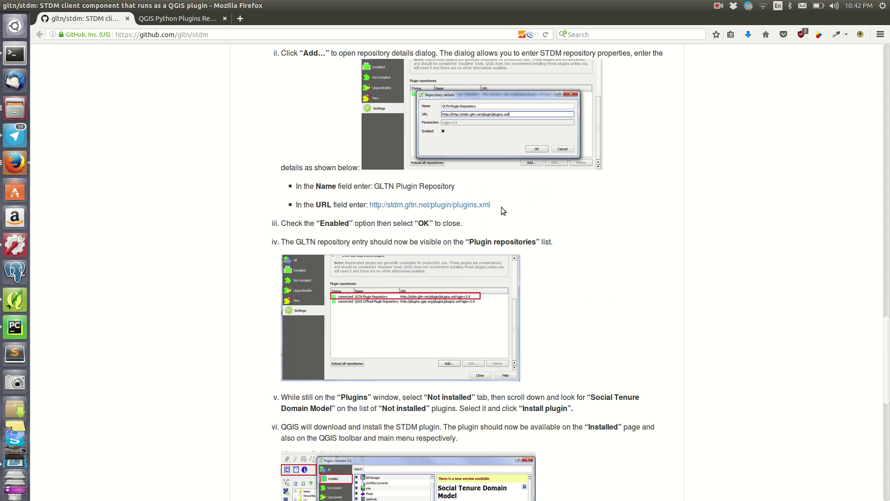
drag(490, 206, 374, 209)
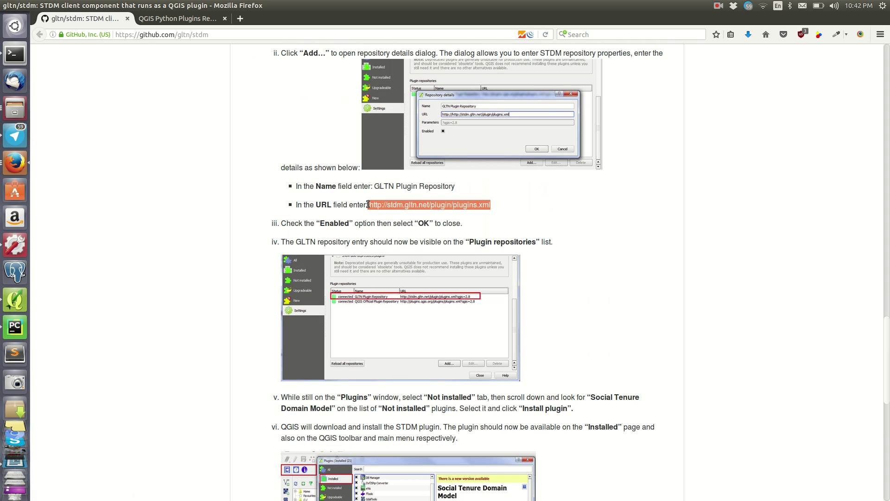
right_click(392, 204)
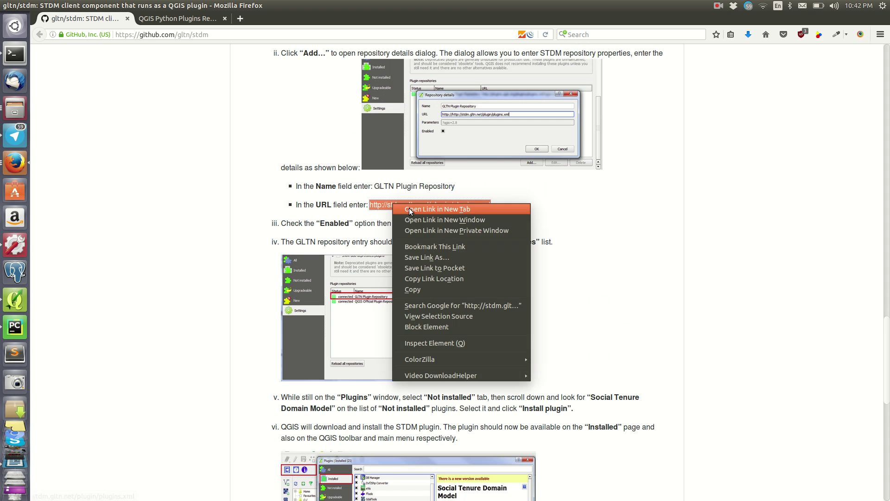
click(458, 207)
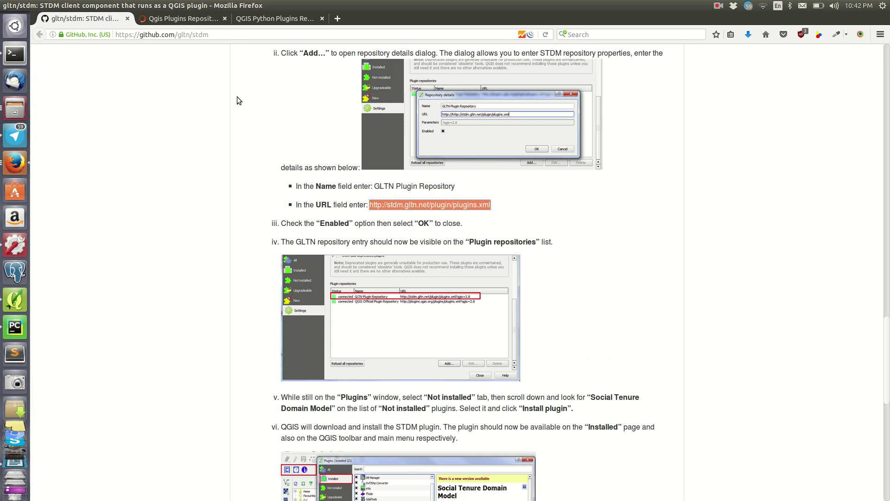
Step: Clear the wrongly pasted URL from the new repository's URL field in QGIS
click(13, 301)
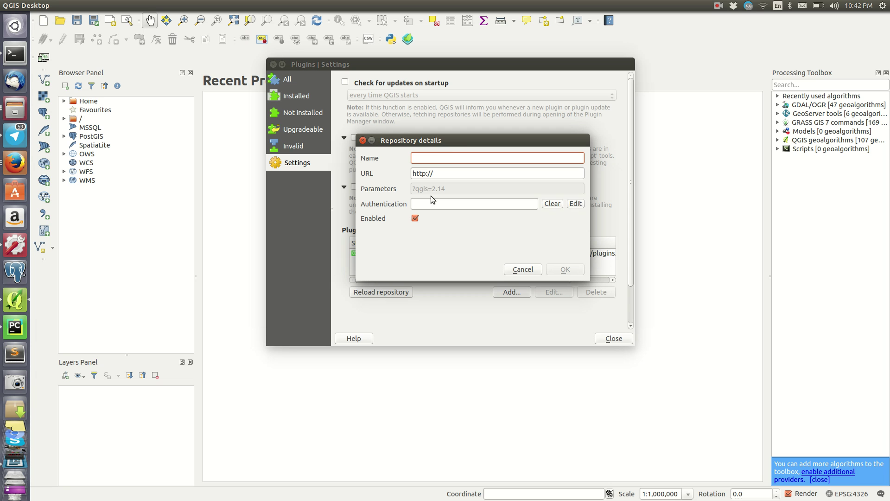
key(Tab)
key(ctrl+v)
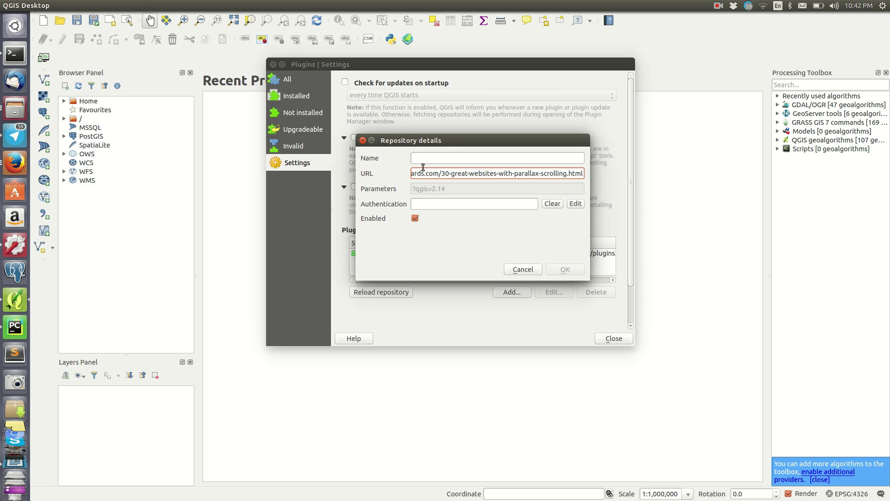
key(BackSpace)
key(BackSpace)
key(BackSpace)
key(BackSpace)
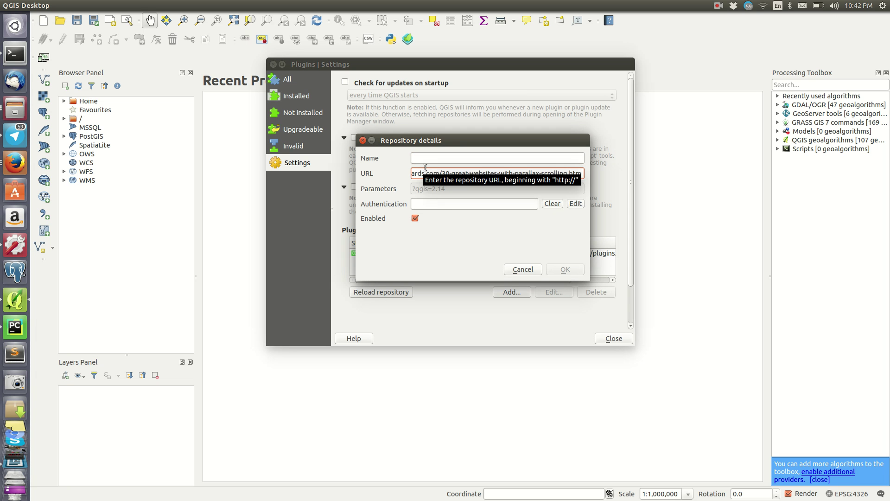
key(BackSpace)
key(BackSpace)
key(BackSpace)
key(BackSpace)
key(BackSpace)
key(BackSpace)
key(BackSpace)
key(BackSpace)
key(BackSpace)
key(BackSpace)
key(BackSpace)
key(BackSpace)
key(BackSpace)
key(BackSpace)
key(BackSpace)
key(BackSpace)
key(BackSpace)
key(BackSpace)
key(BackSpace)
key(BackSpace)
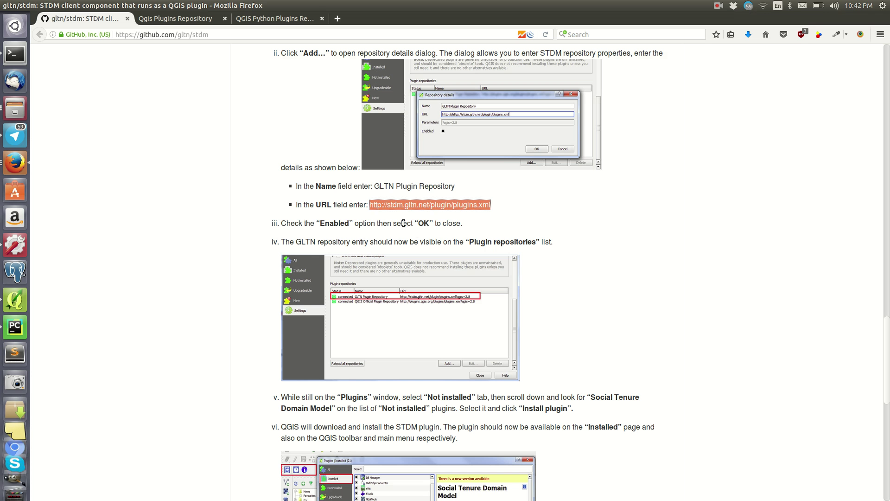
key(alt+Tab)
right_click(446, 205)
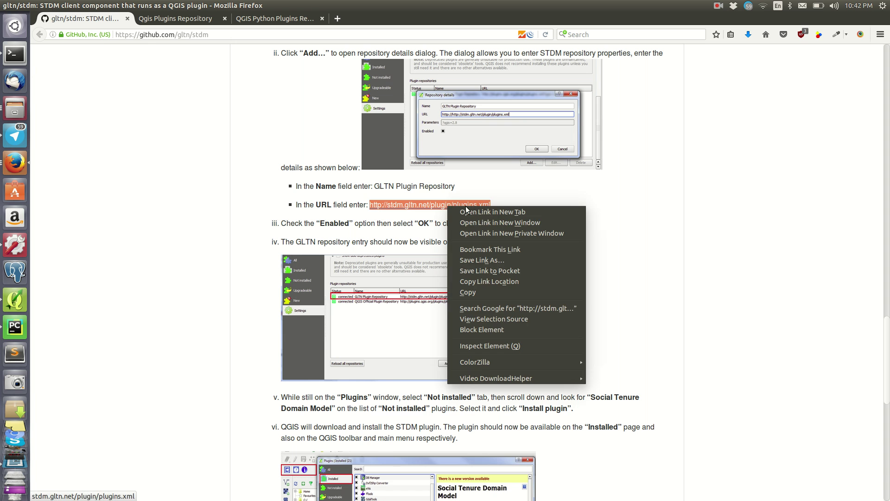
click(457, 293)
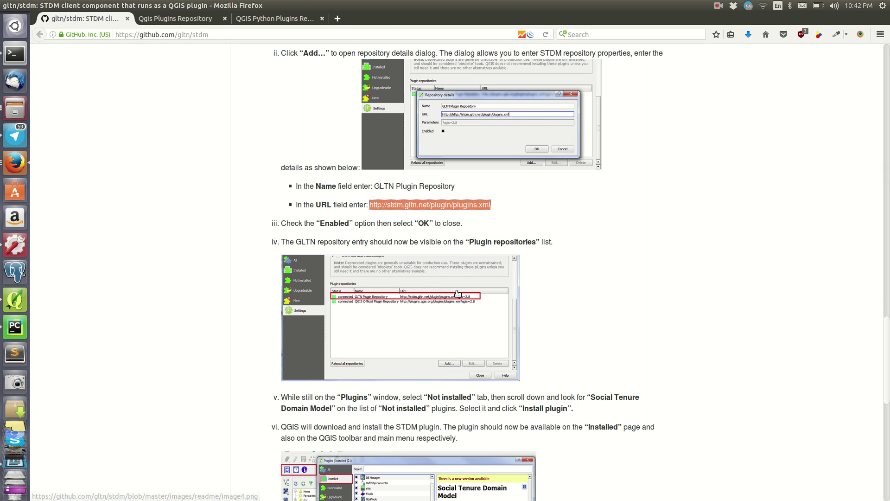
click(14, 301)
key(ctrl+v)
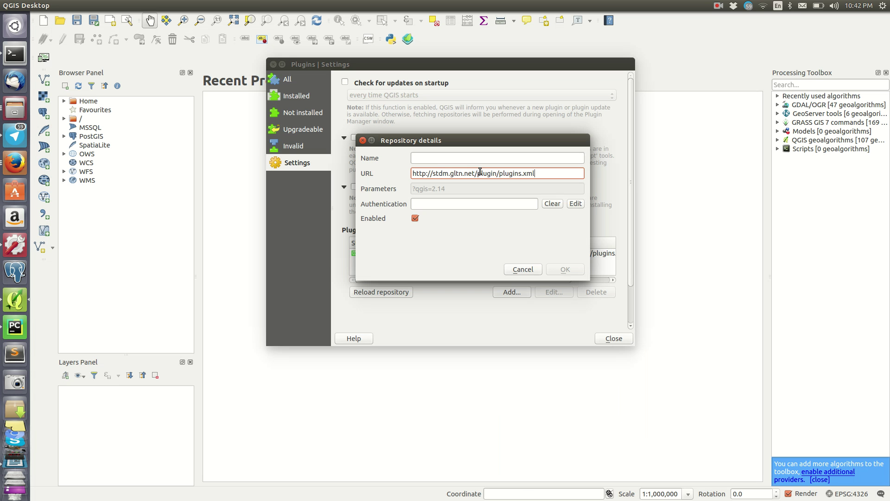
click(482, 163)
text(STDM)
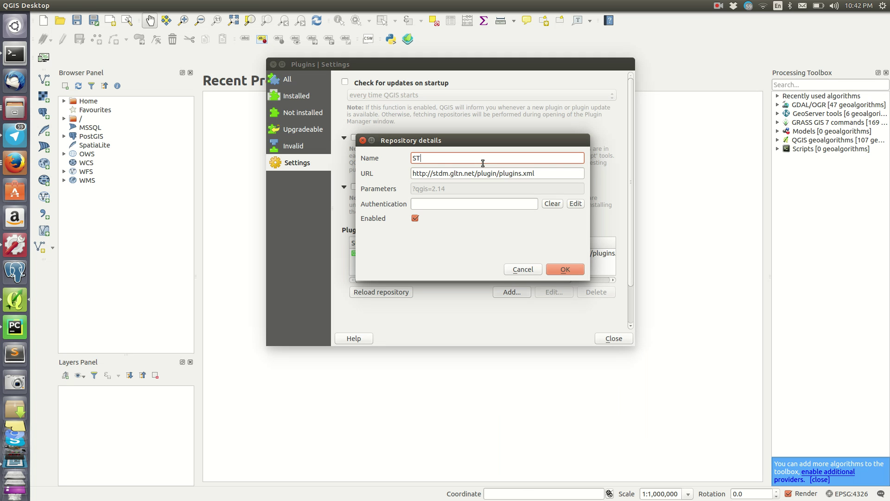
click(500, 204)
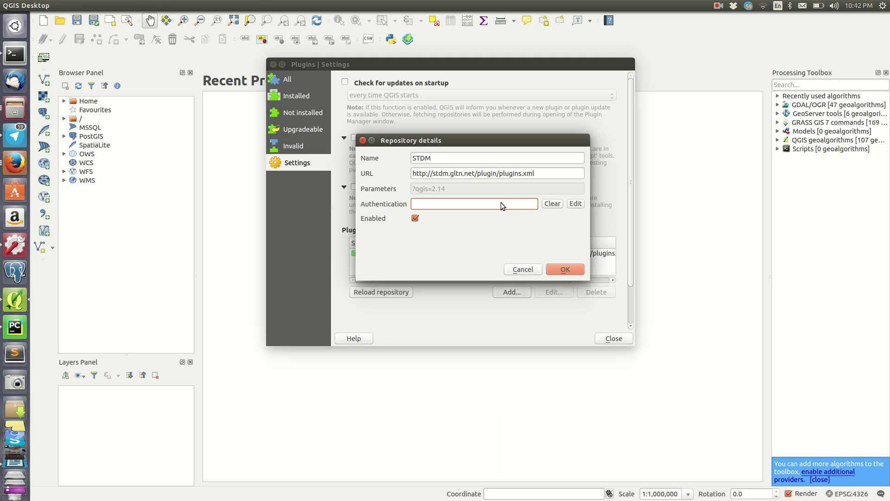
drag(535, 141, 574, 124)
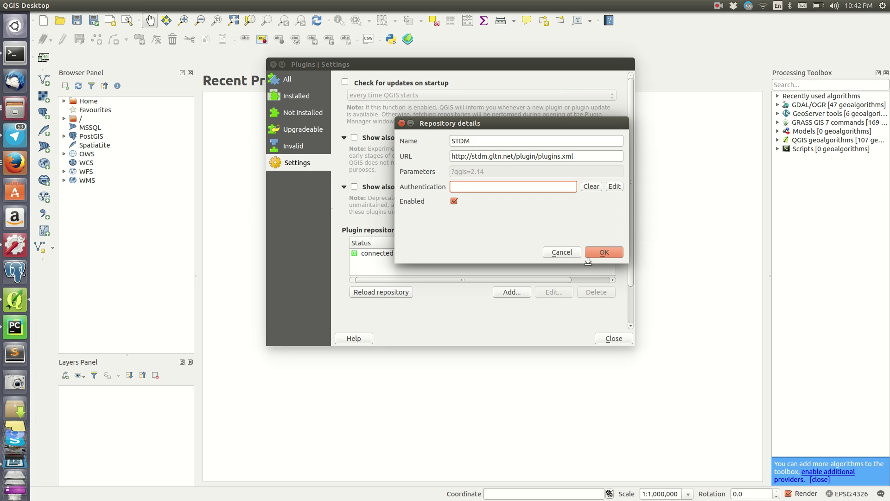
Step: Confirm the STDM repository details and select its new row in the Plugin repositories list
click(605, 253)
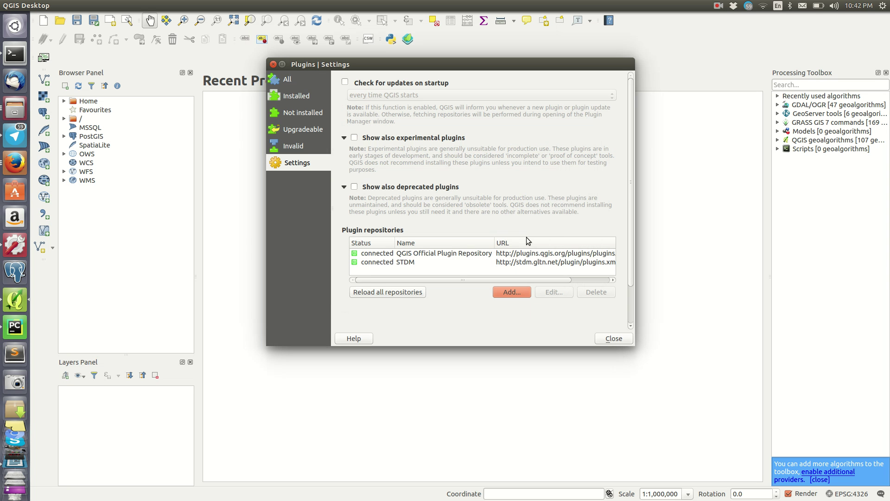
click(417, 266)
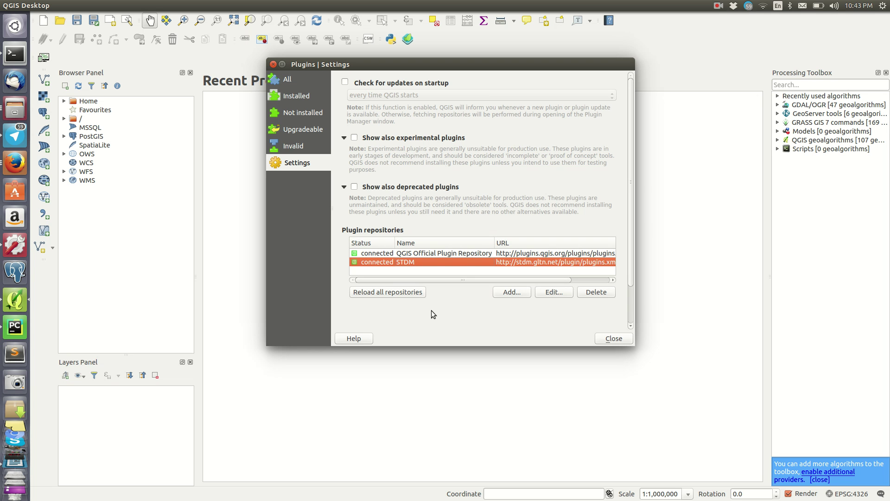
Step: Filter the Not installed plugins by 'soci', then clear the search box
click(302, 113)
double_click(397, 79)
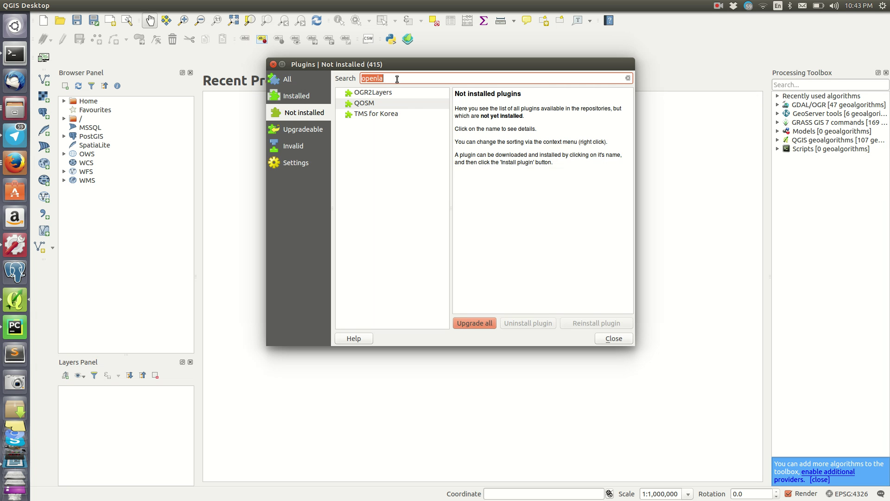
text(soci)
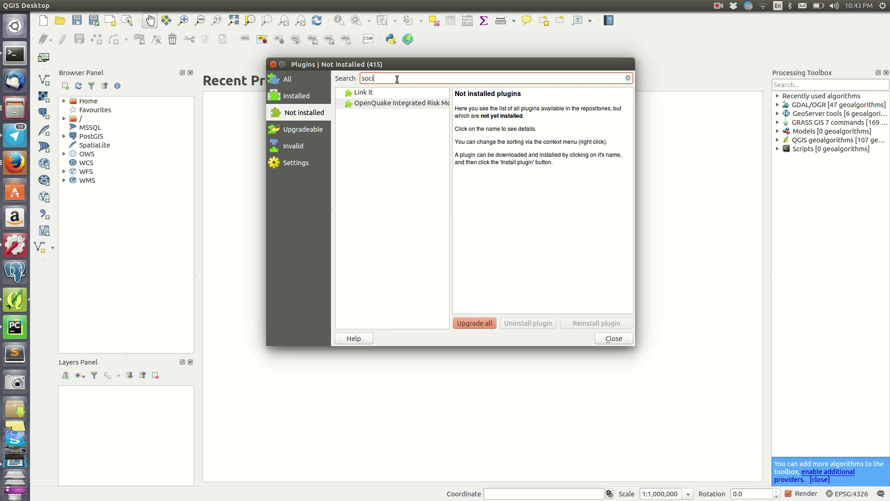
key(BackSpace)
key(BackSpace)
key(BackSpace)
key(BackSpace)
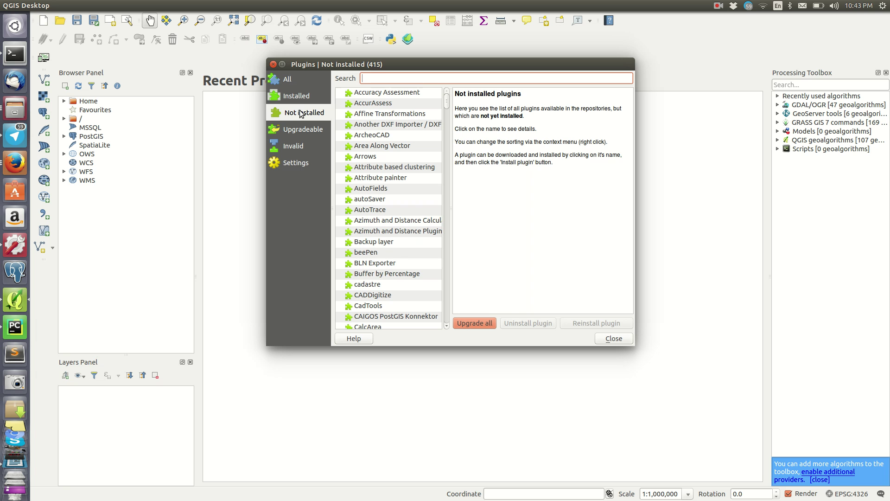
Step: Review the STDM repository details in Settings unchanged, then reload all plugin repositories
click(297, 164)
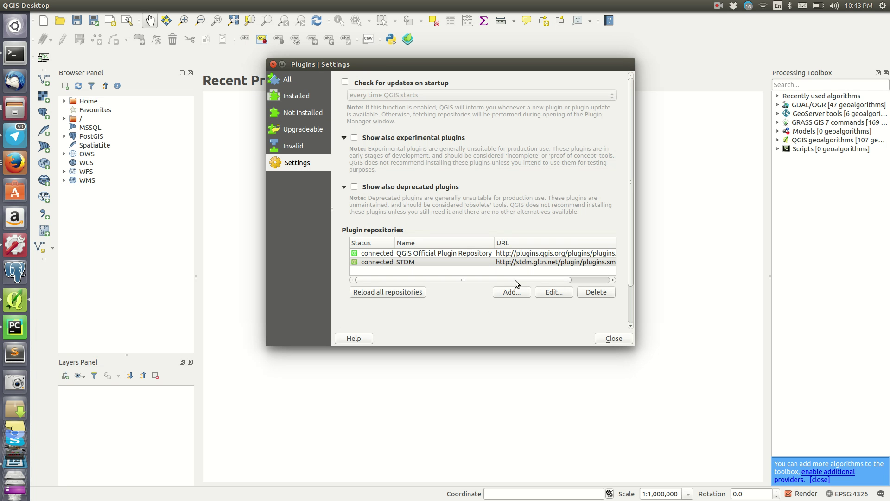
double_click(517, 262)
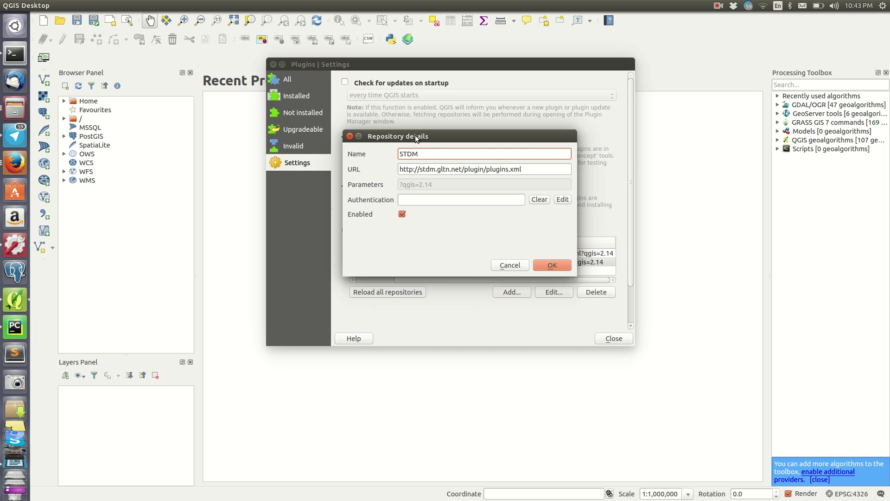
click(526, 267)
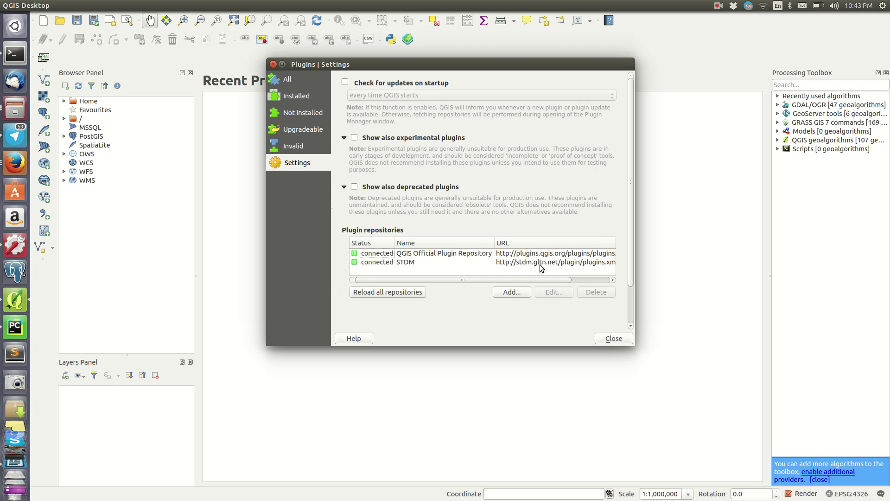
click(405, 292)
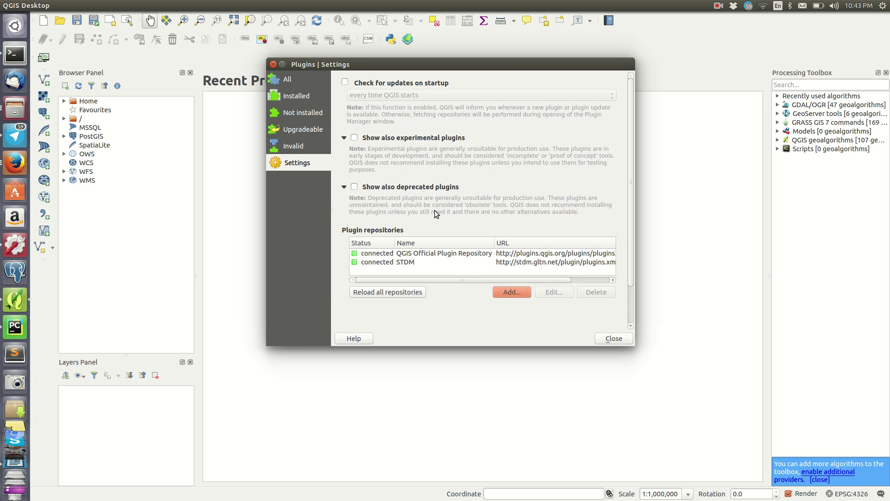
Step: Search the All plugins list for 'socia' to find Social Tenure Domain Model, then select the search text
click(288, 80)
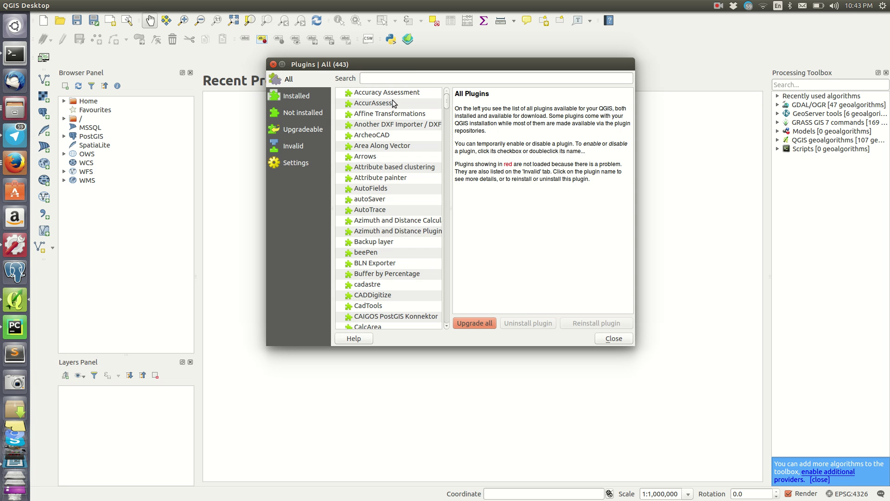
click(414, 78)
text(soc)
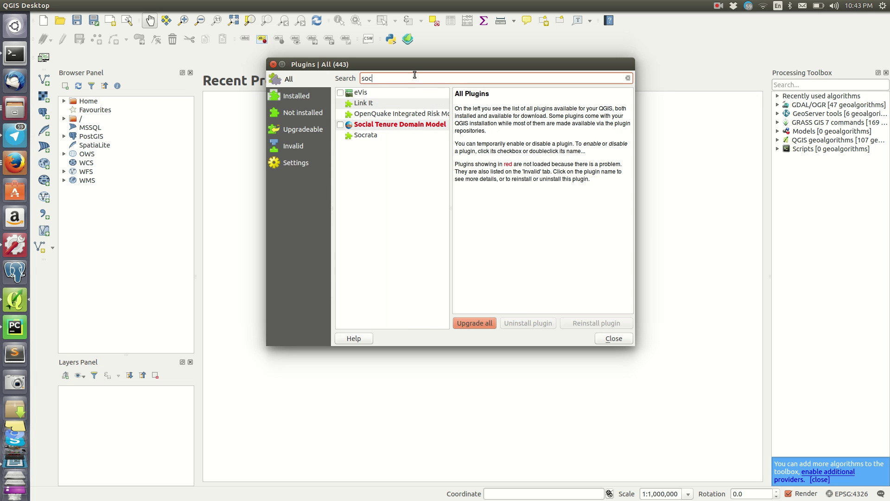
text(ia)
drag(466, 63, 480, 98)
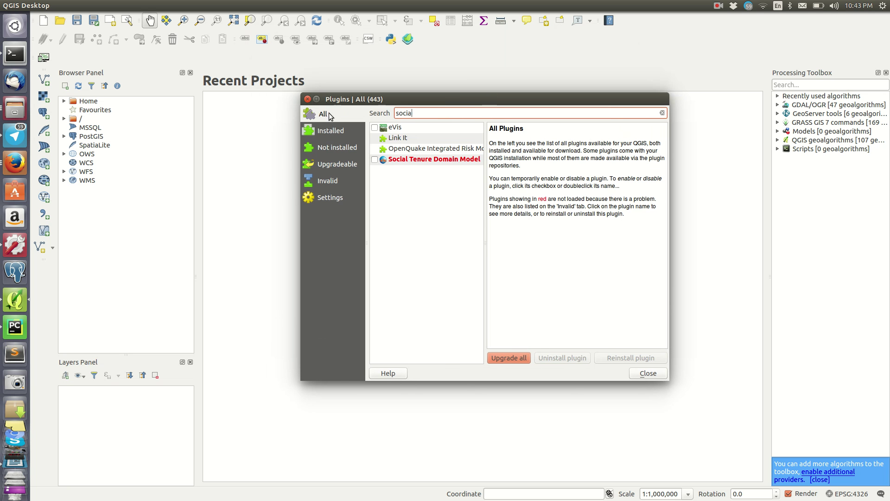
drag(418, 113, 386, 116)
Step: Clear the 'socia' search, scroll through the full plugin list, and close the Plugins manager
key(BackSpace)
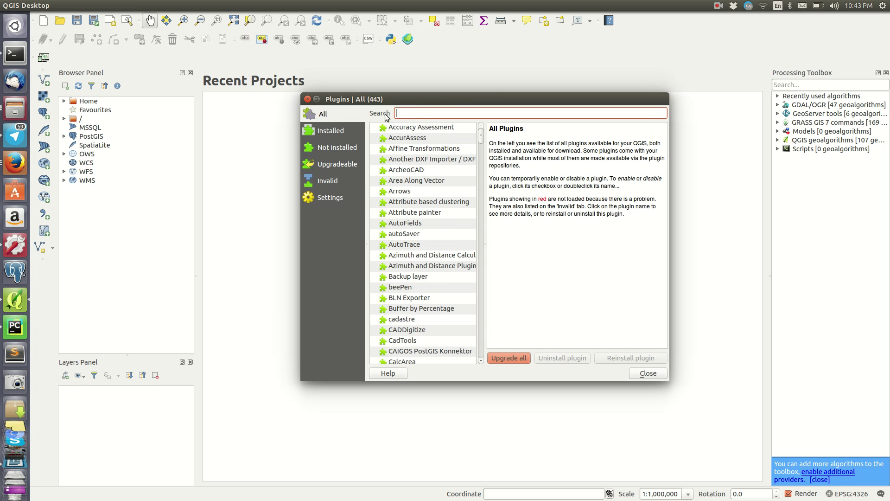
scroll(441, 227, down, 20)
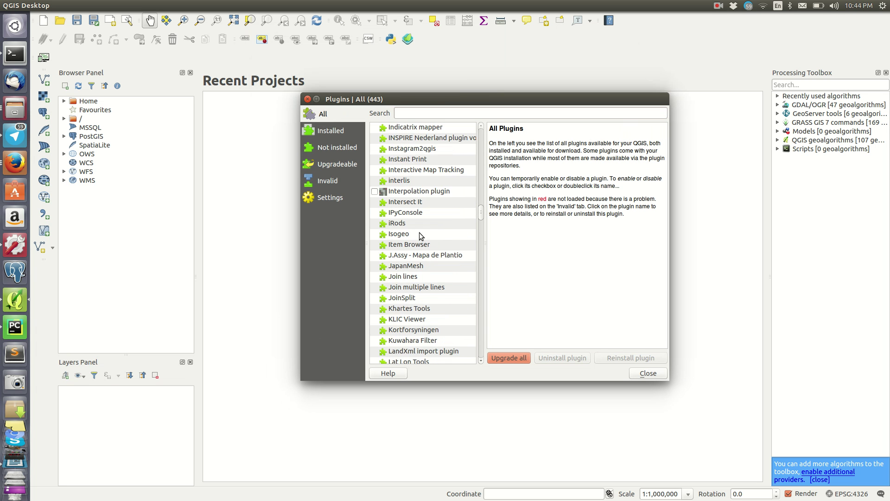
scroll(418, 236, down, 9)
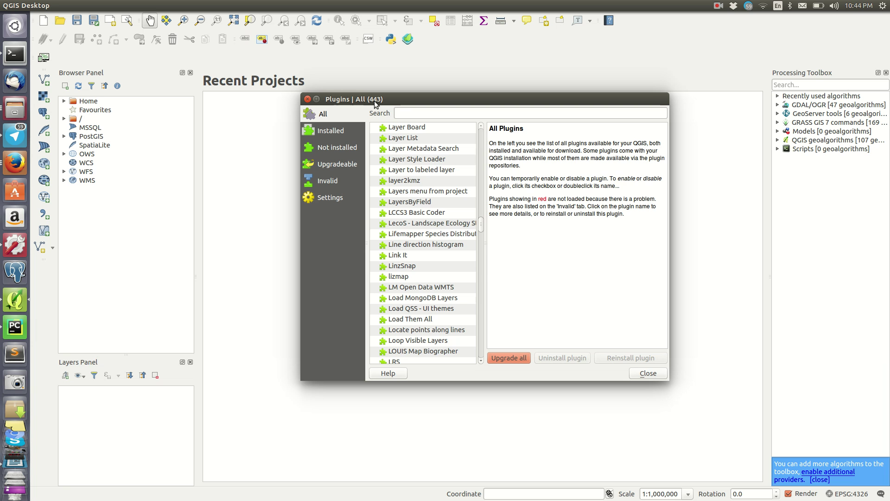
scroll(415, 126, down, 15)
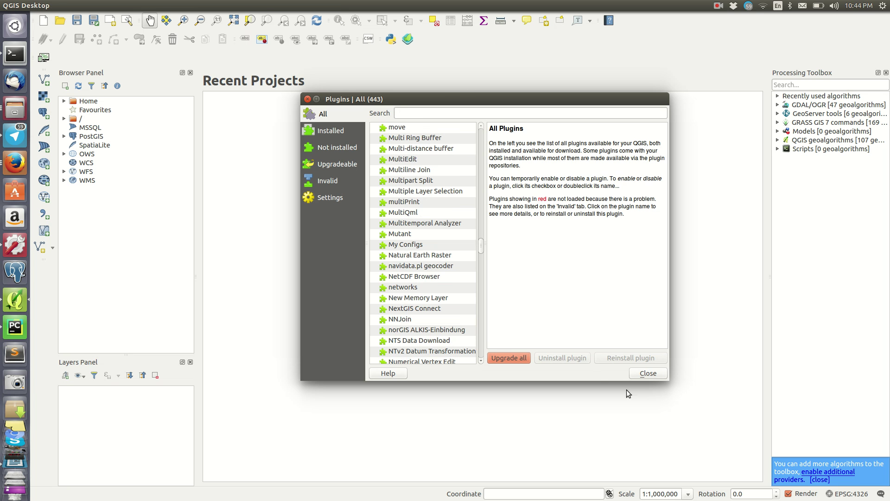
click(647, 373)
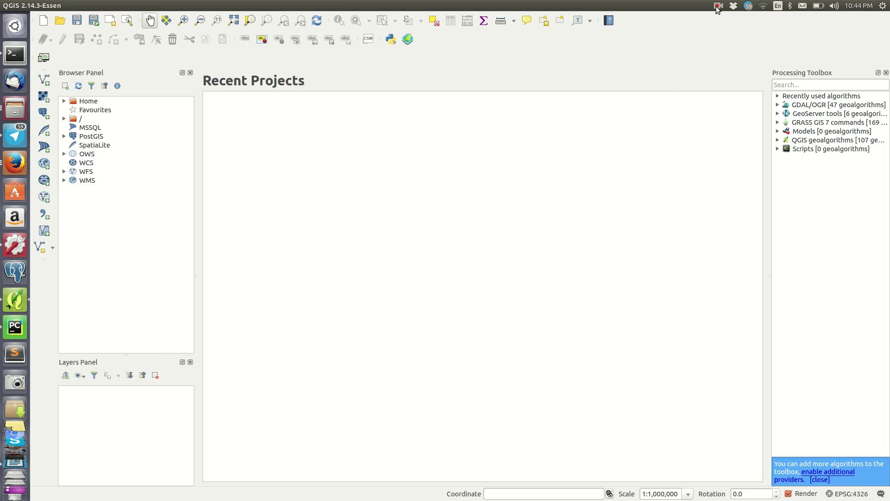